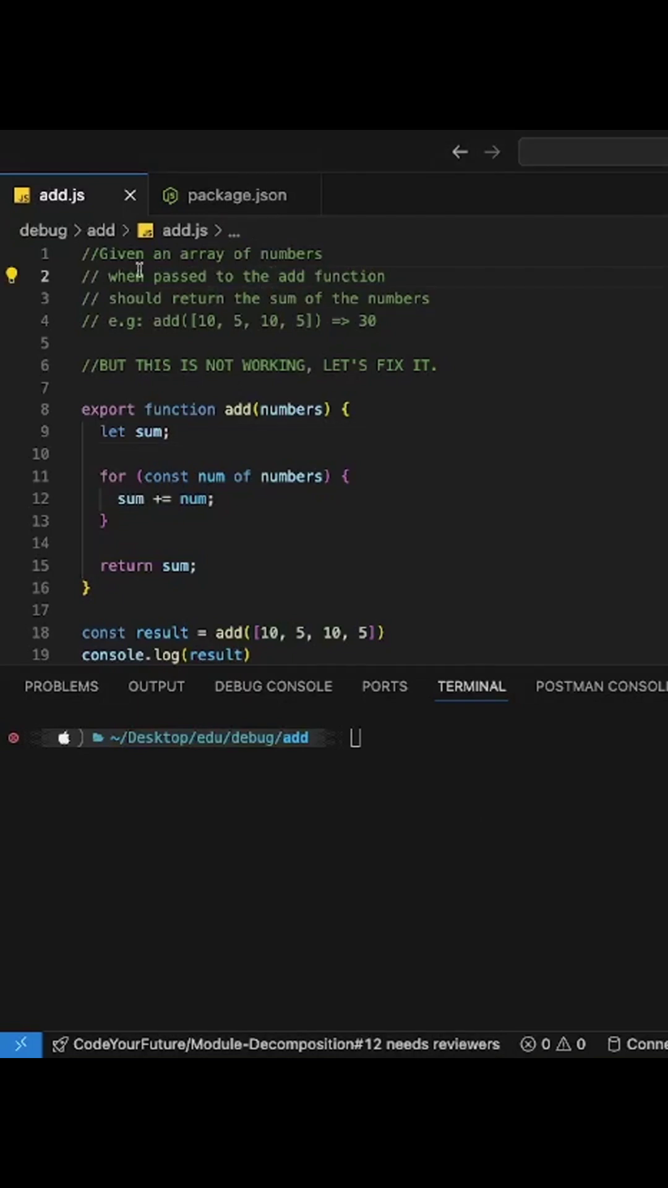
Step: Review the add function's description comment, its example numbers and the expected result 30
left_click(213, 278)
left_click(351, 276)
left_click(240, 414)
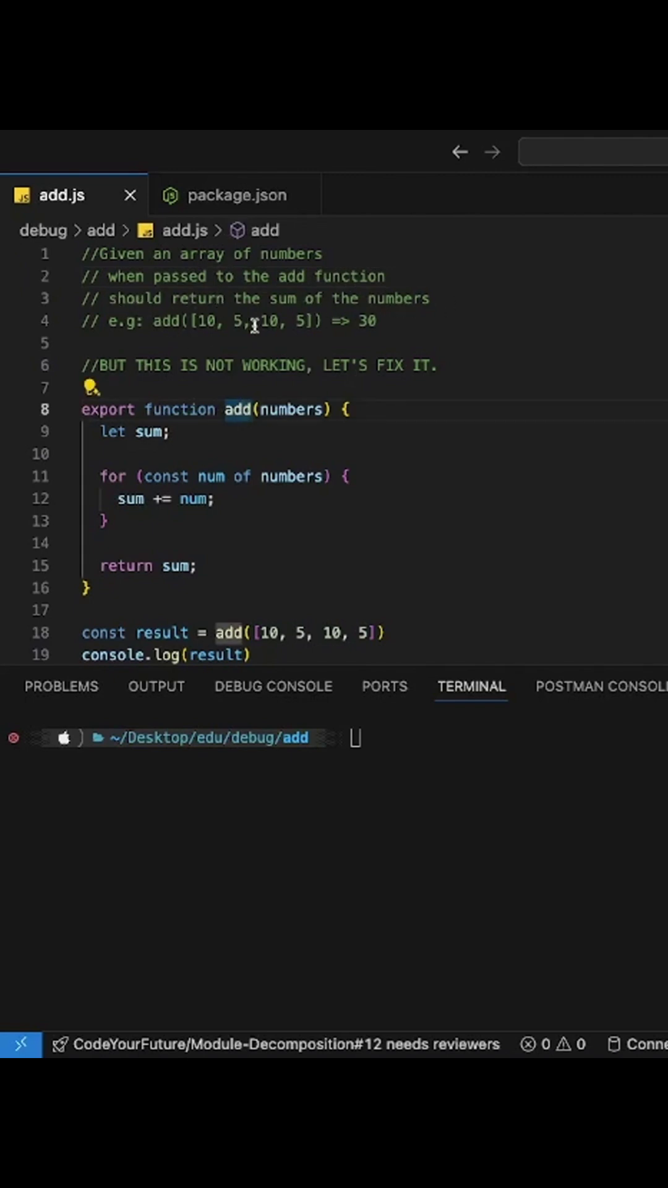
left_click_drag(190, 322, 317, 322)
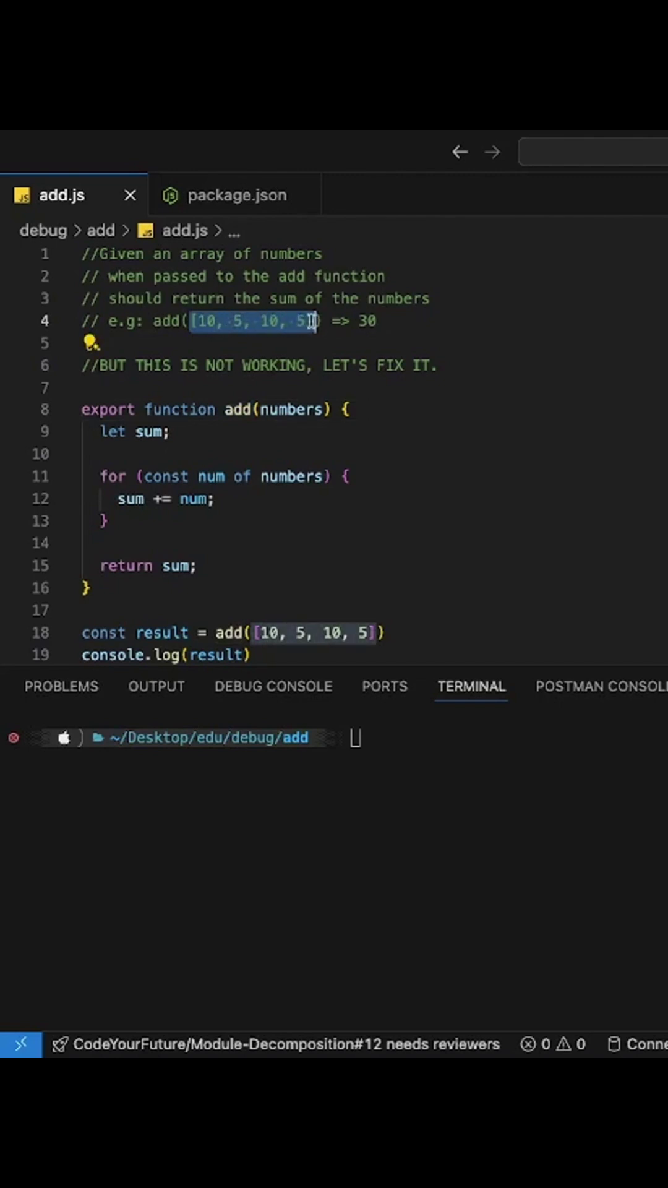
left_click(176, 323)
left_click_drag(394, 321, 360, 322)
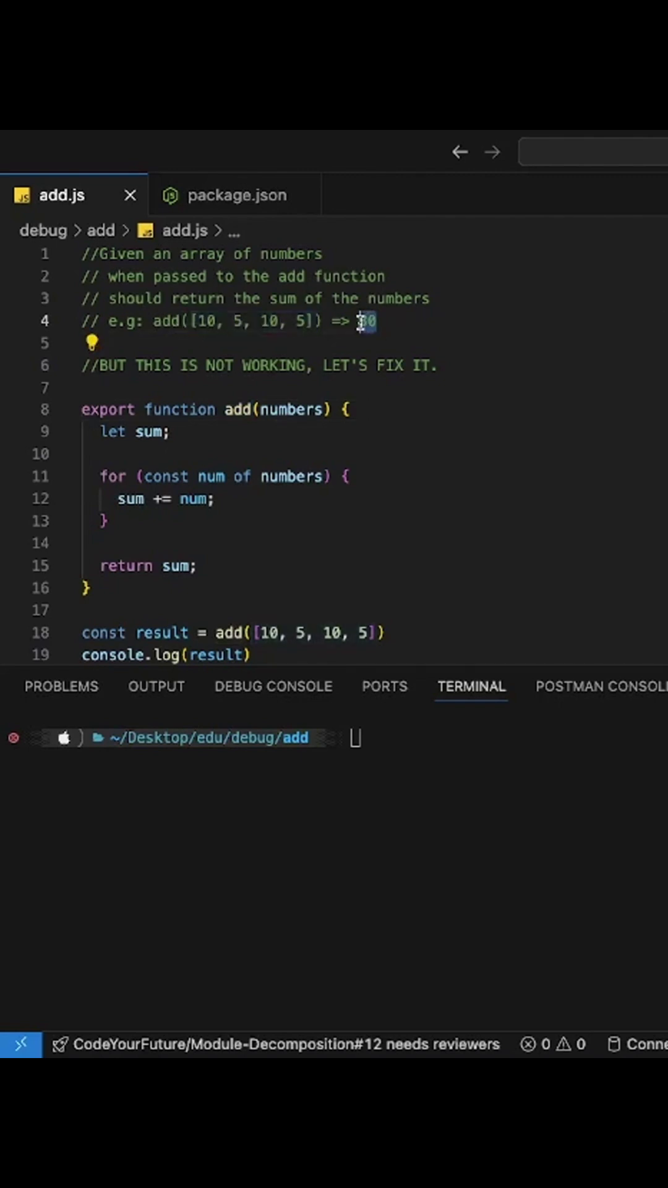
left_click_drag(308, 322, 197, 323)
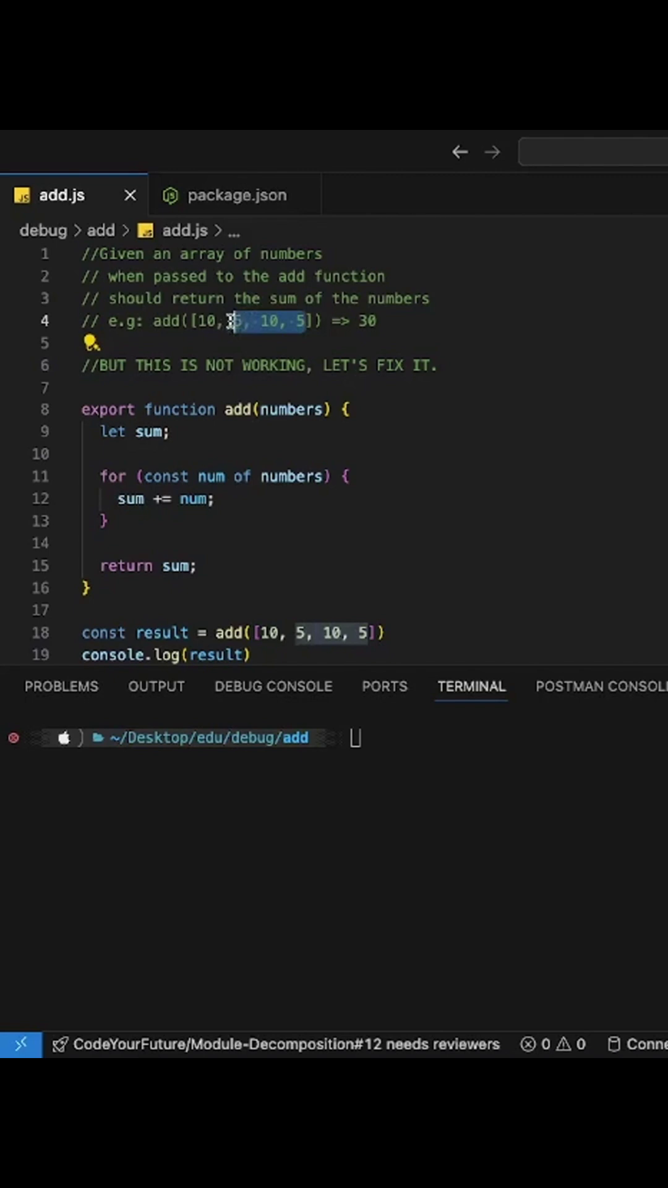
Step: Run npm test and find the failure: expected 30, received NaN
left_click(458, 367)
left_click(432, 776)
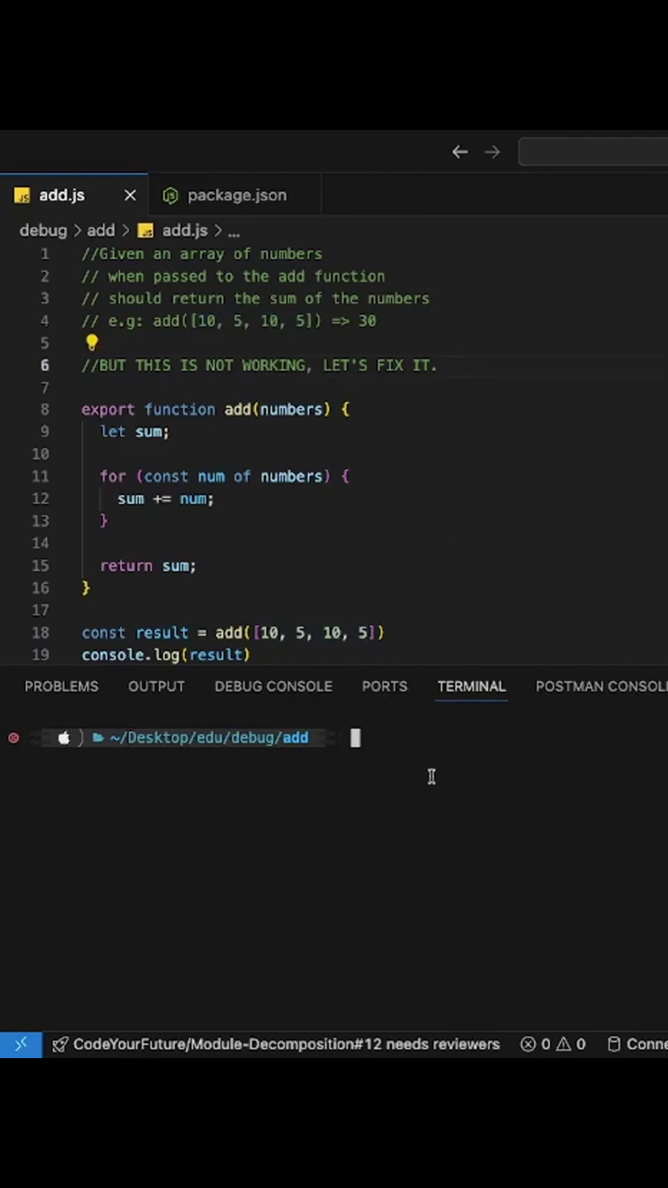
type("npm")
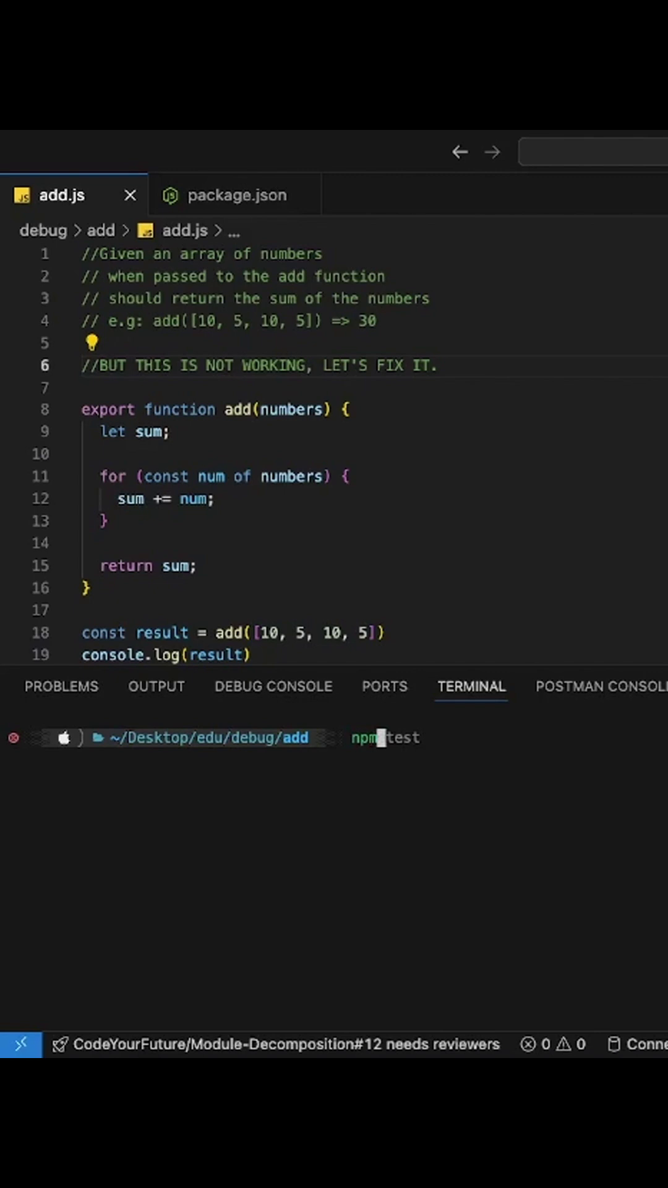
key("Right")
key("Return")
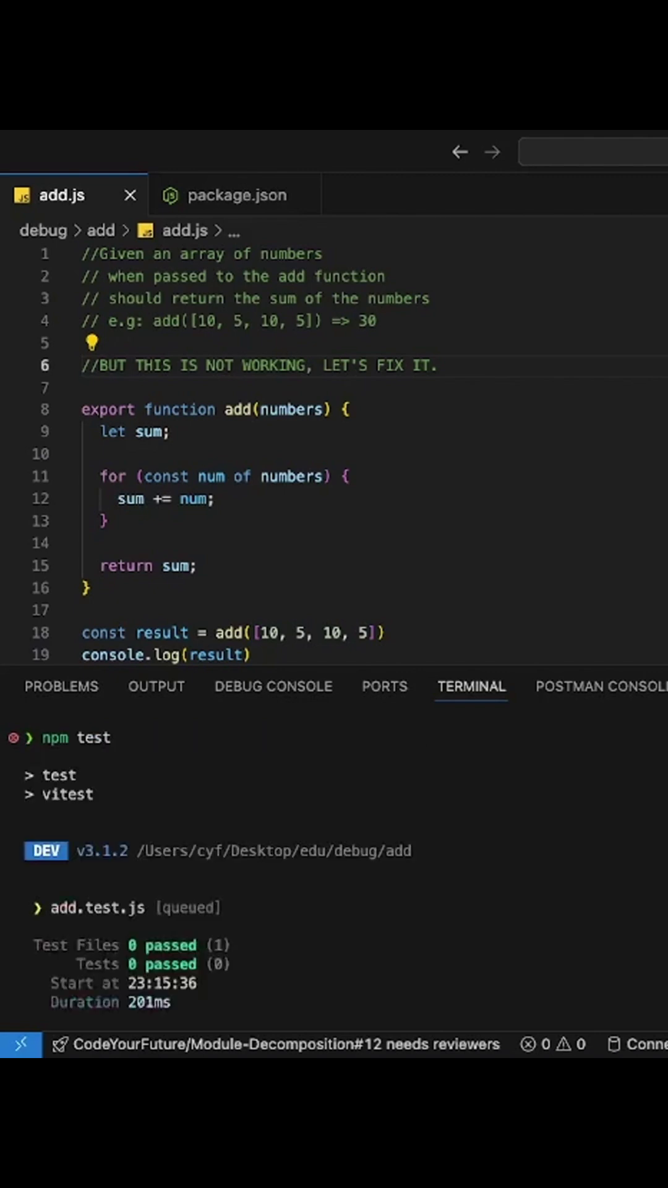
scroll(402, 835, "up", 4)
scroll(401, 836, "up", 1)
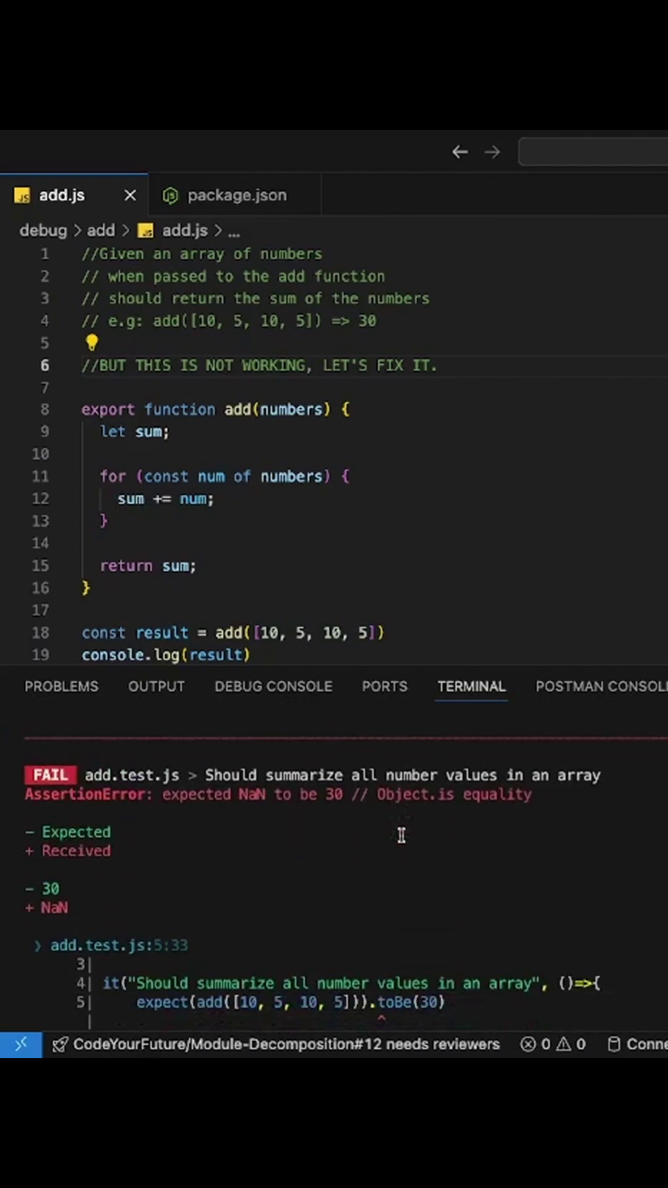
left_click_drag(68, 887, 33, 888)
left_click_drag(76, 908, 24, 908)
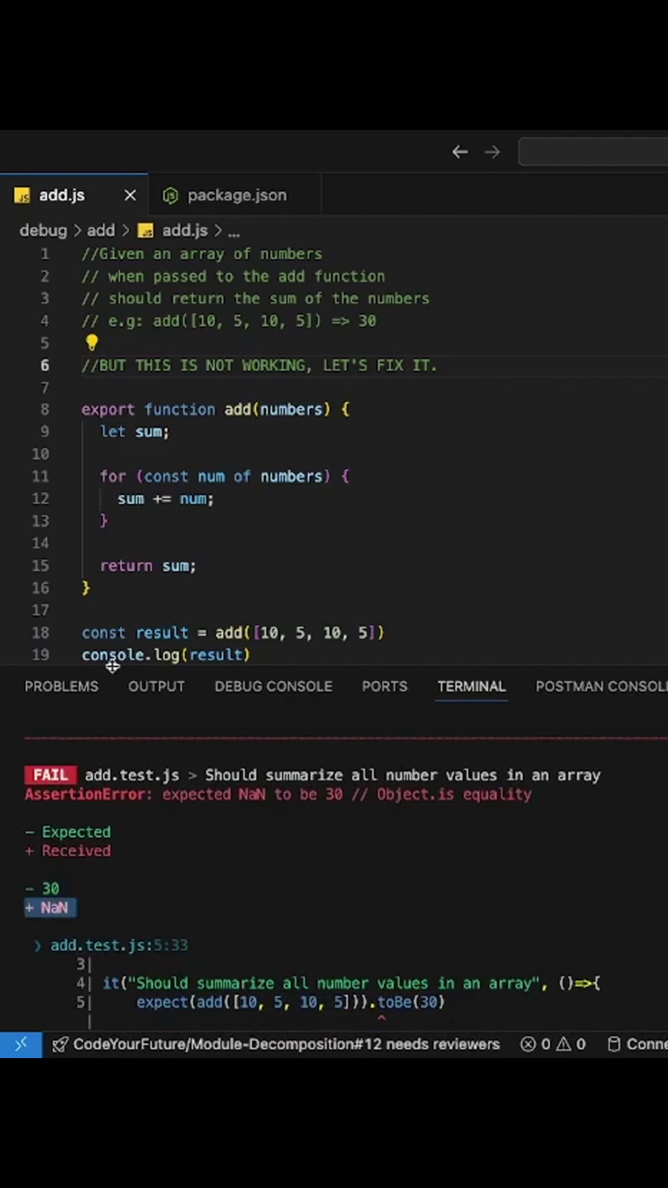
Step: Inspect the uninitialized 'let sum;' declaration and the 'sum += num' loop line
left_click(151, 432)
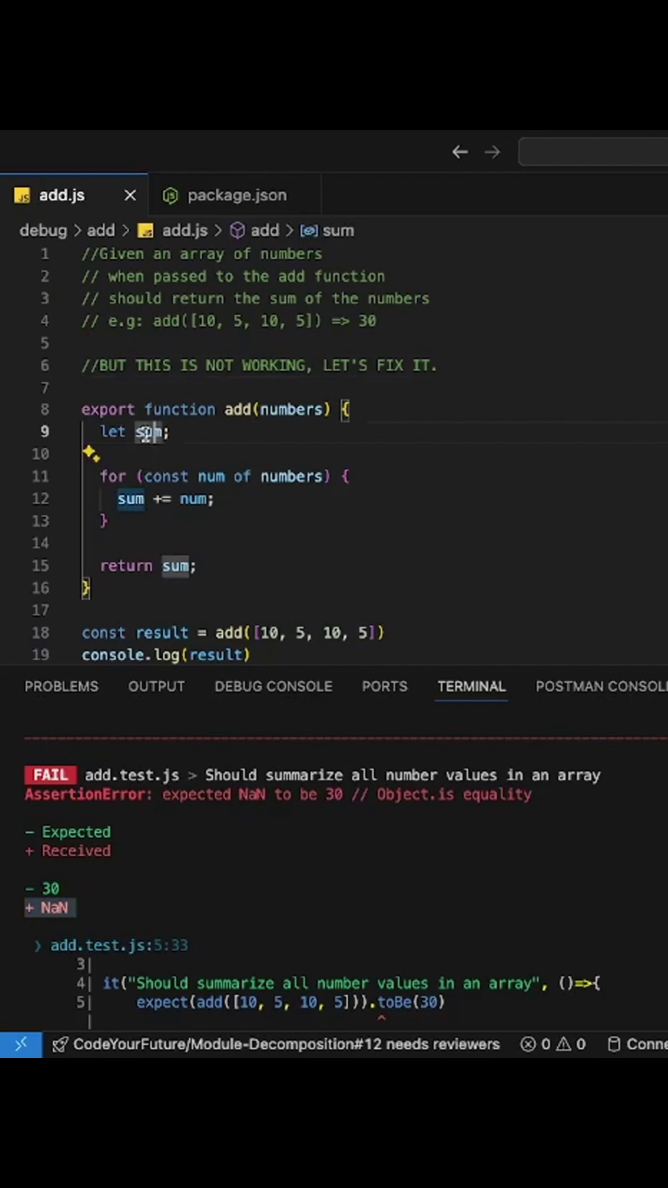
left_click_drag(170, 433, 138, 433)
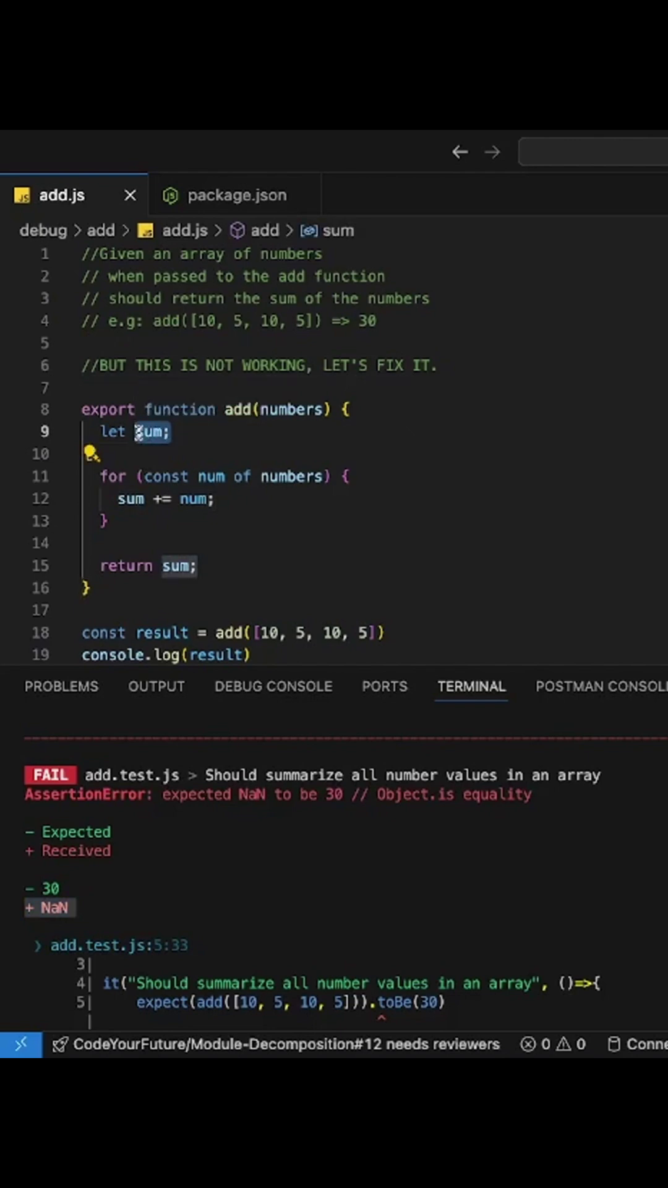
left_click(171, 434)
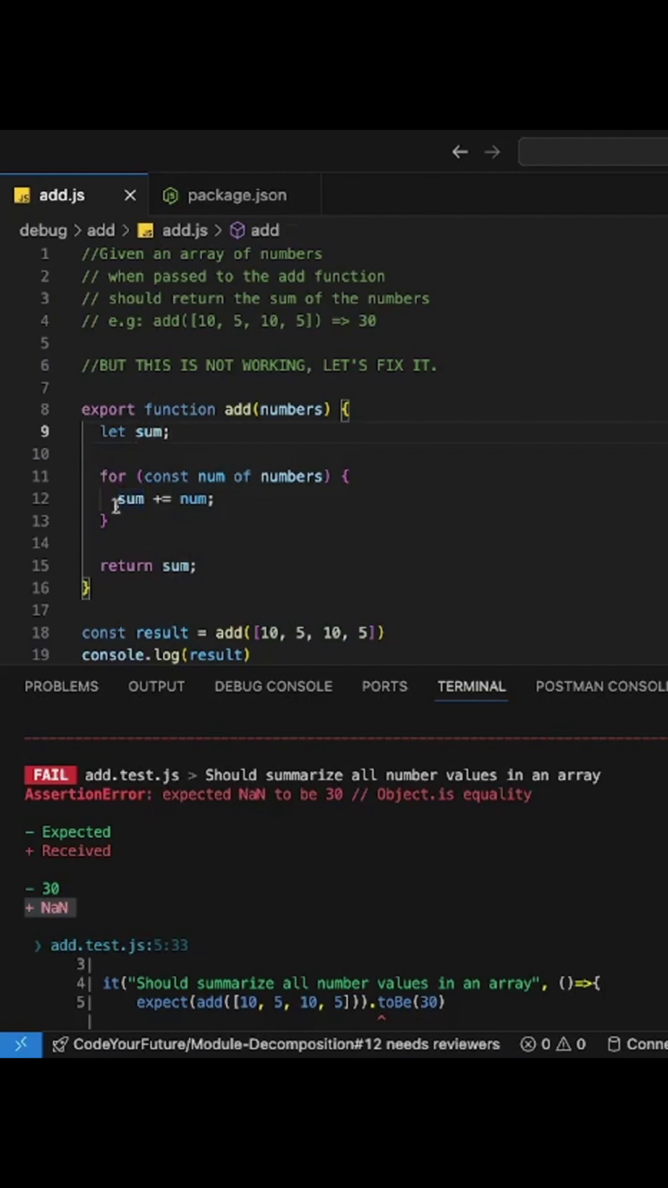
left_click_drag(119, 499, 207, 502)
left_click(195, 501)
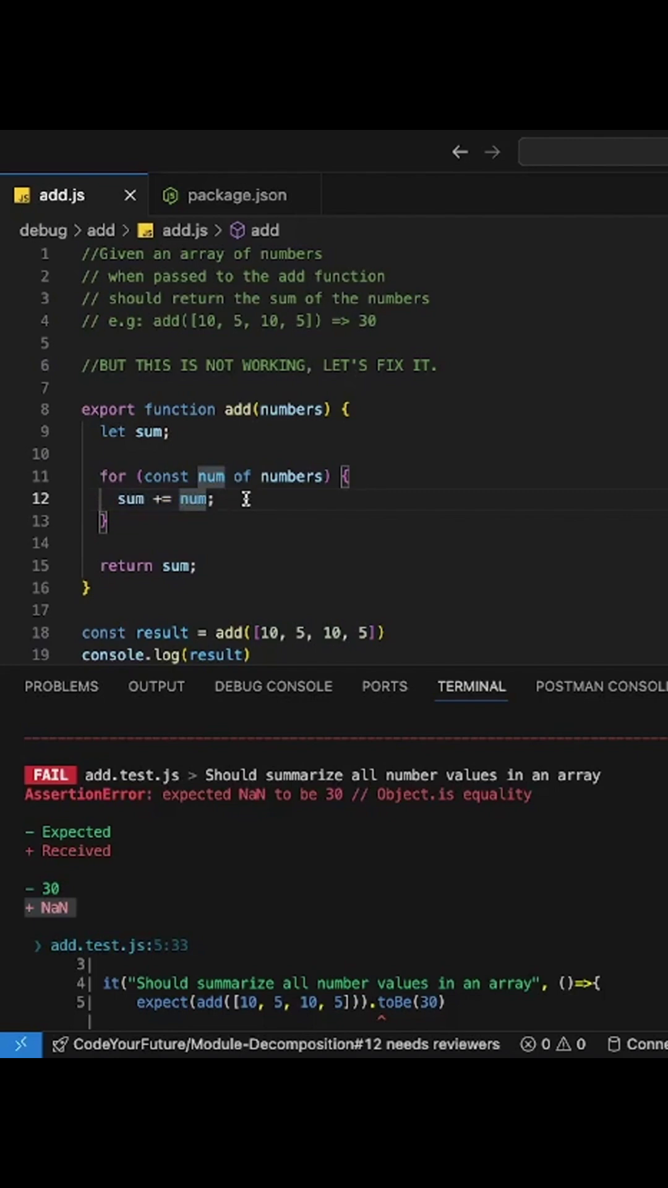
Step: Add a console.log(sum, 'SUM') line right after the sum declaration
left_click(171, 432)
key("Return")
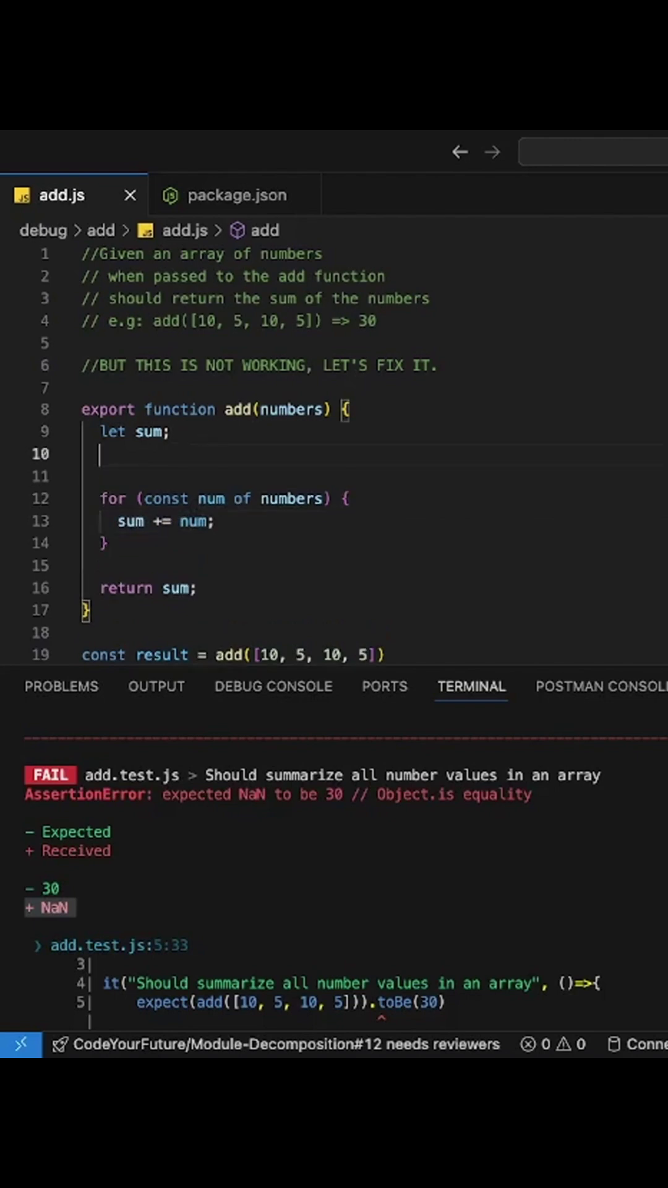
type("cons")
key("Return")
type("console.log(")
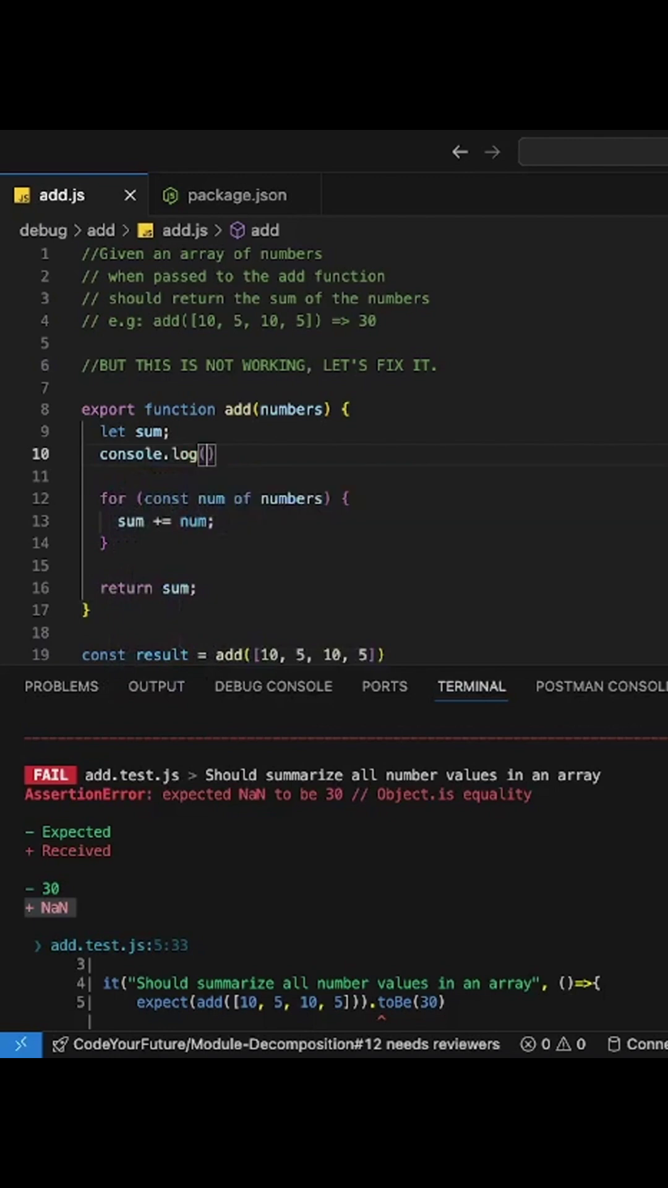
type("sum, '")
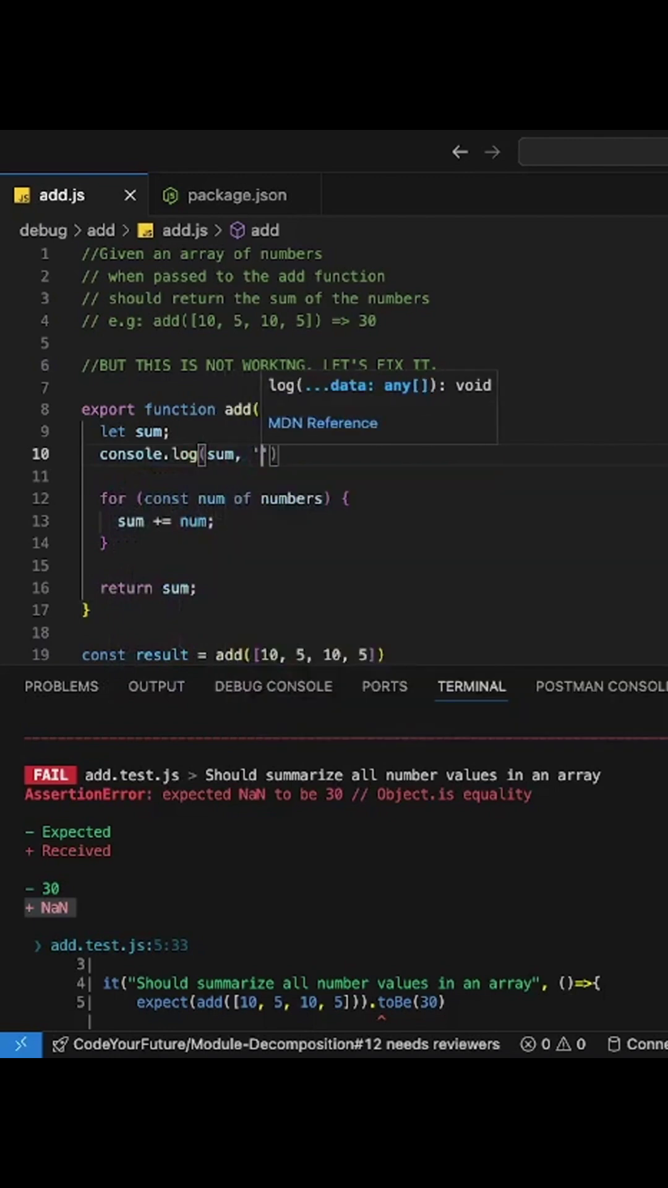
type("SUM")
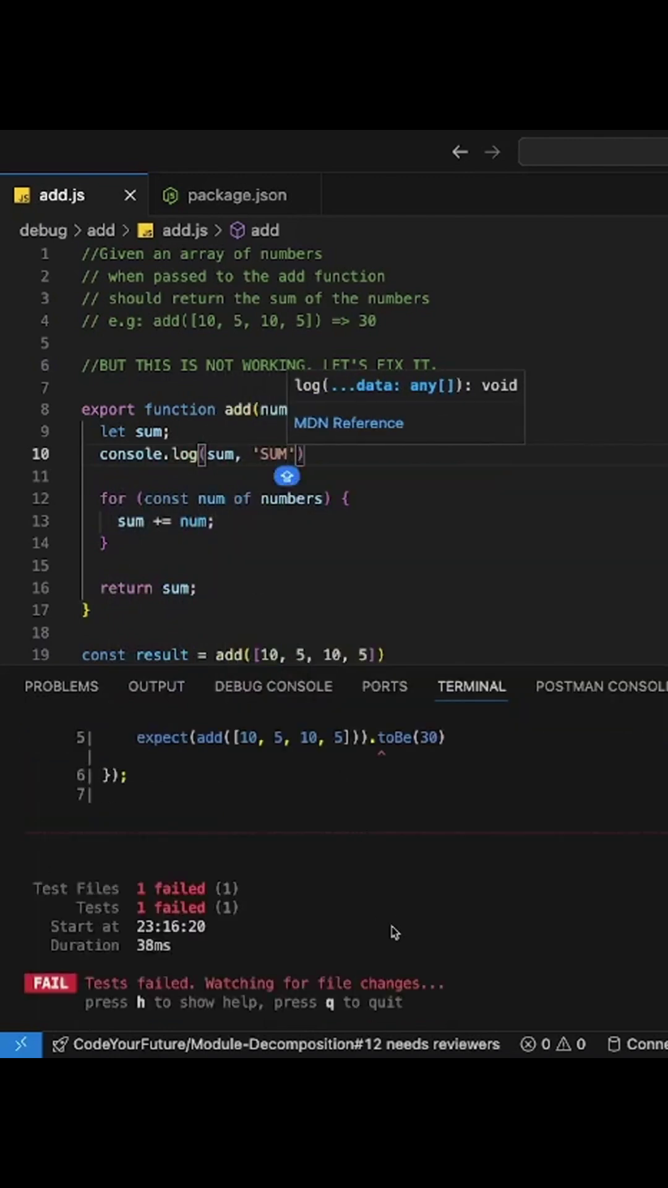
Step: Stop the test watcher and run 'node add.js', which prints 'undefined SUM' then NaN
key("ctrl+c")
type("node")
key("Right")
key("Return")
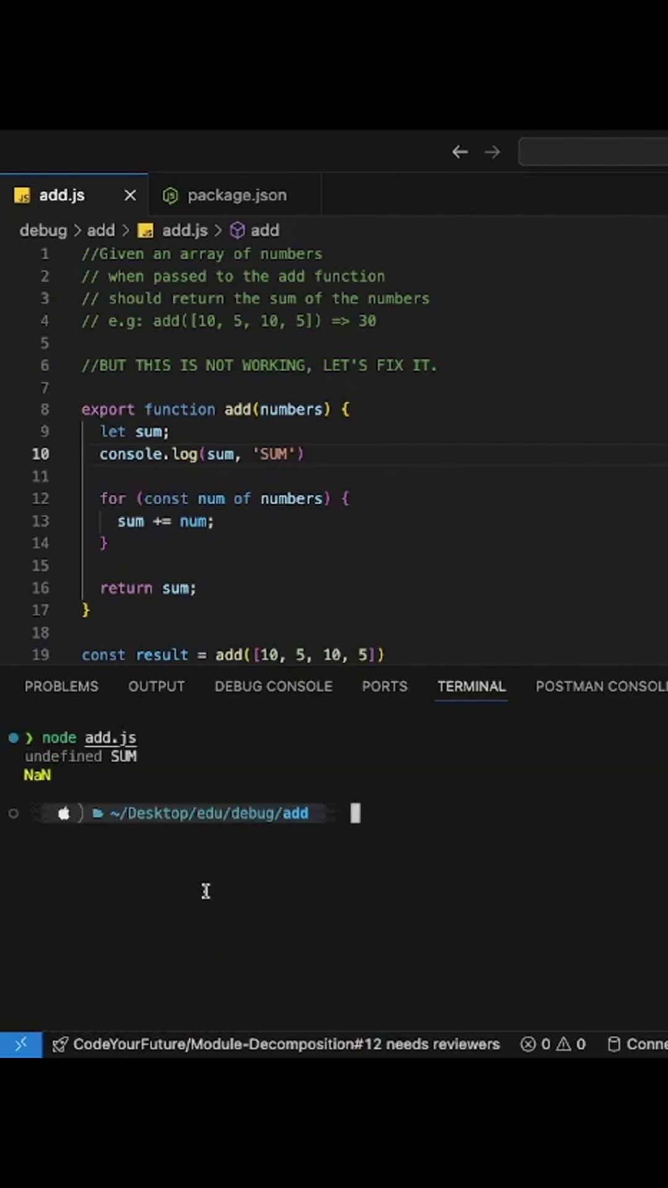
double_click(67, 762)
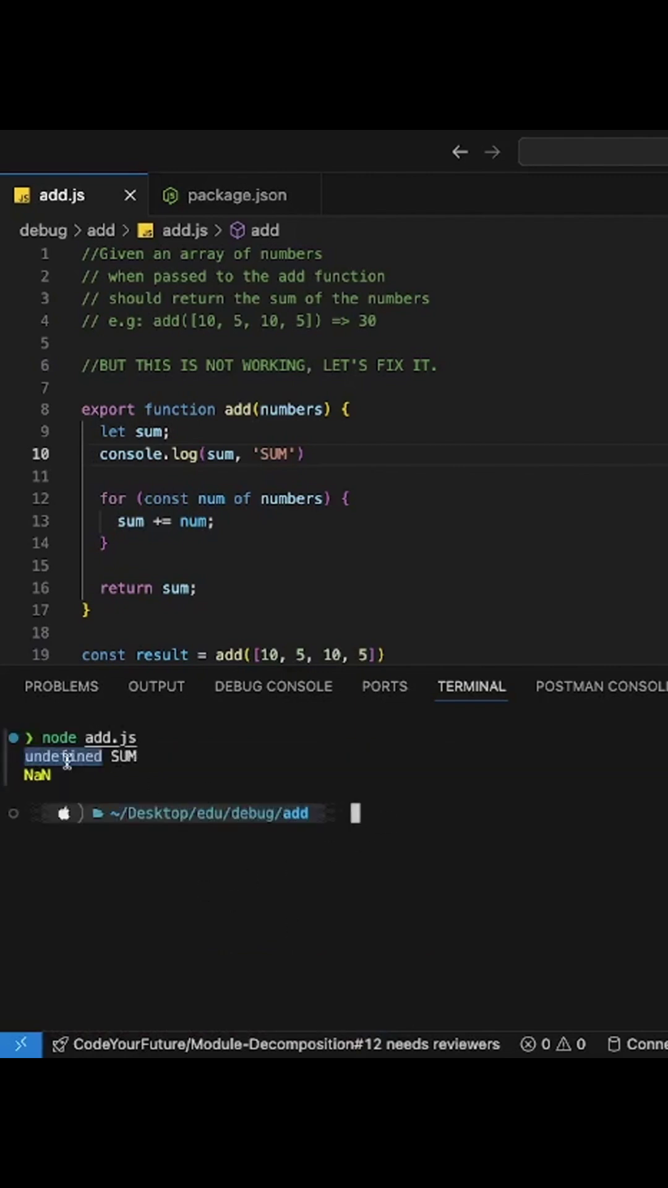
left_click(67, 762)
Step: Change line 9 to 'let sum = 0' and clear the terminal
left_click(202, 429)
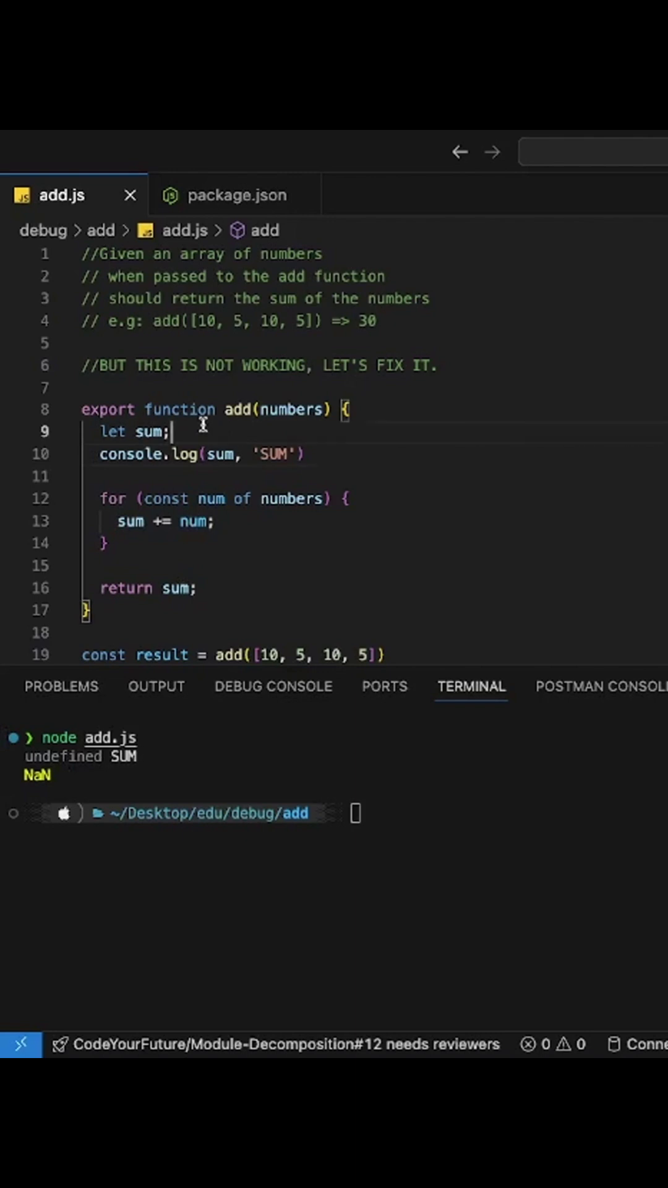
key("BackSpace")
type("= 0")
left_click(384, 825)
type("clear")
key("Return")
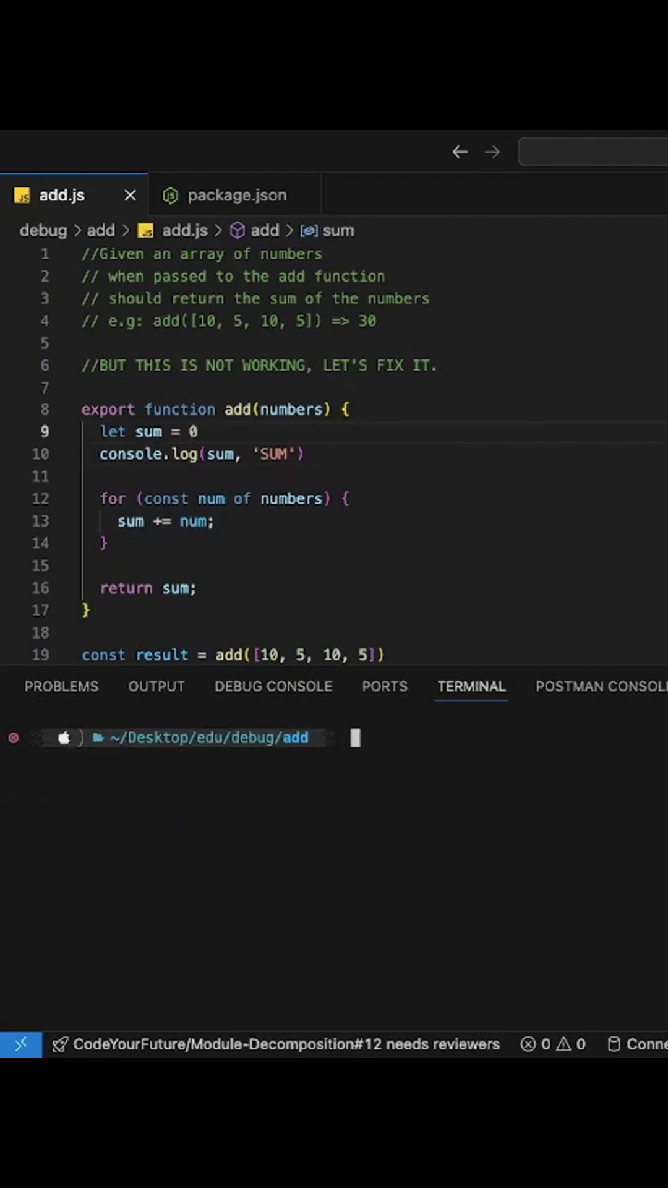
type("npm")
Step: Rerun npm test and confirm the add test passes, logging 0 SUM and 30
key("Right")
key("Return")
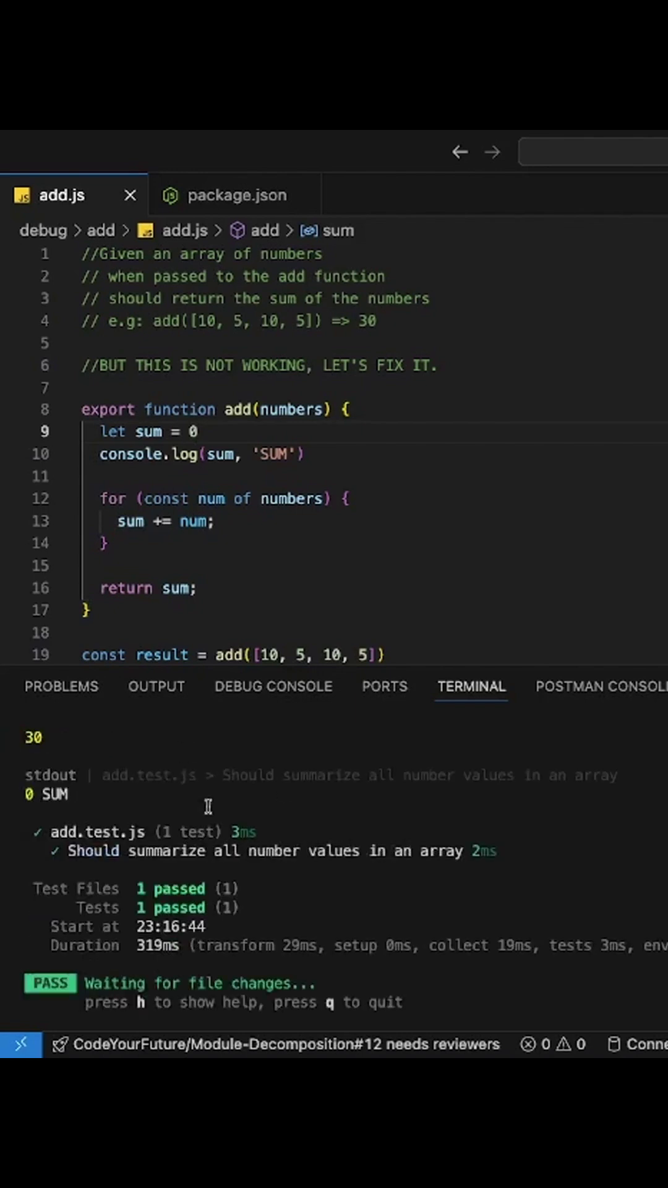
left_click(43, 796)
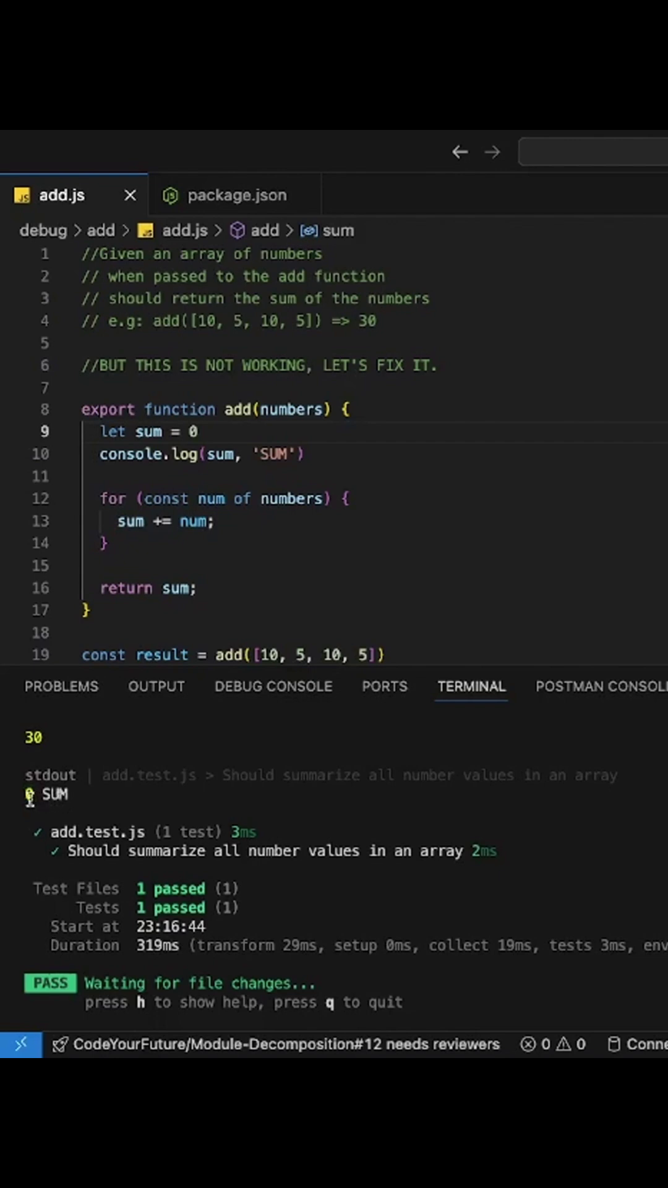